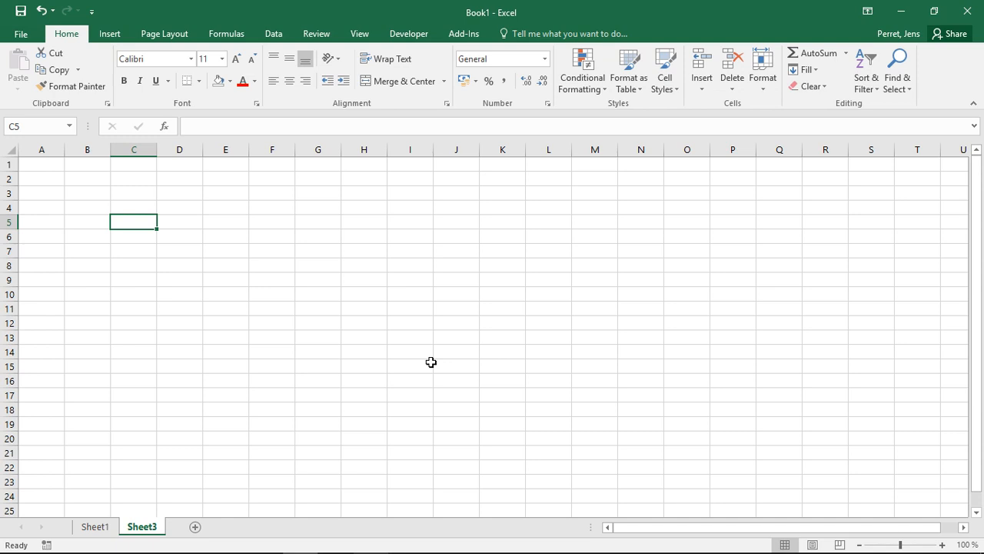
Enter the column header "First" in cell A1
key(Left)
key(Left)
key(Up)
key(Up)
key(Up)
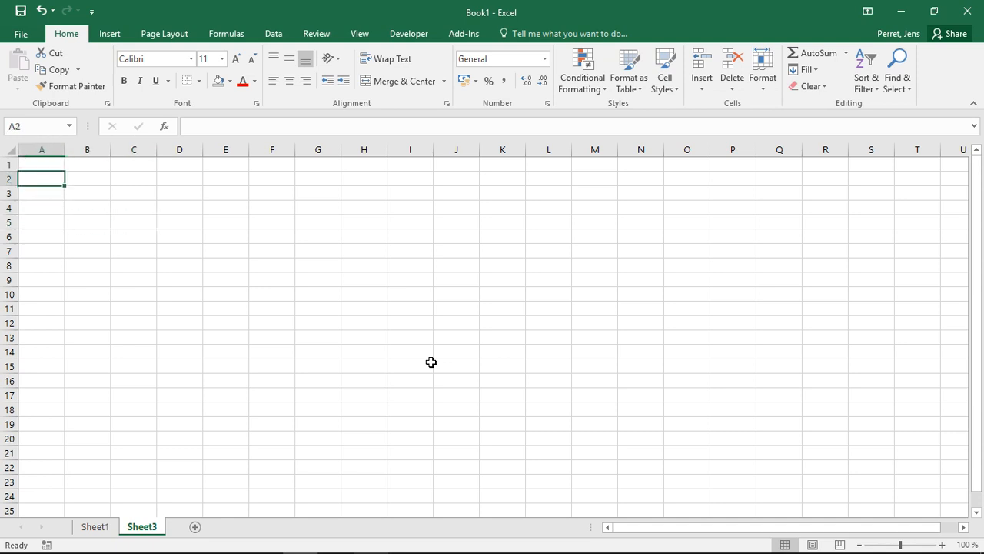
key(Up)
text(First)
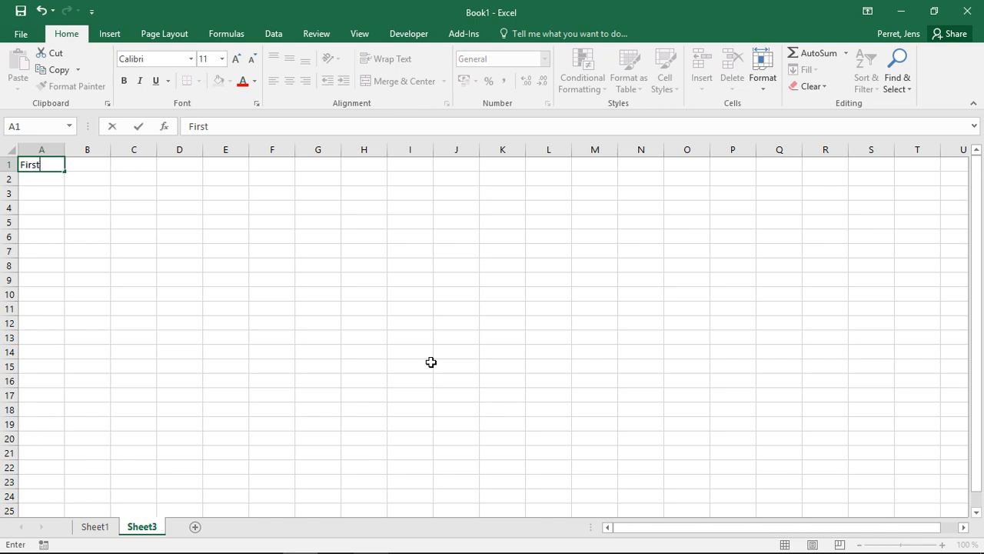
key(Return)
Enter the column header "Last" in cell B1
key(Right)
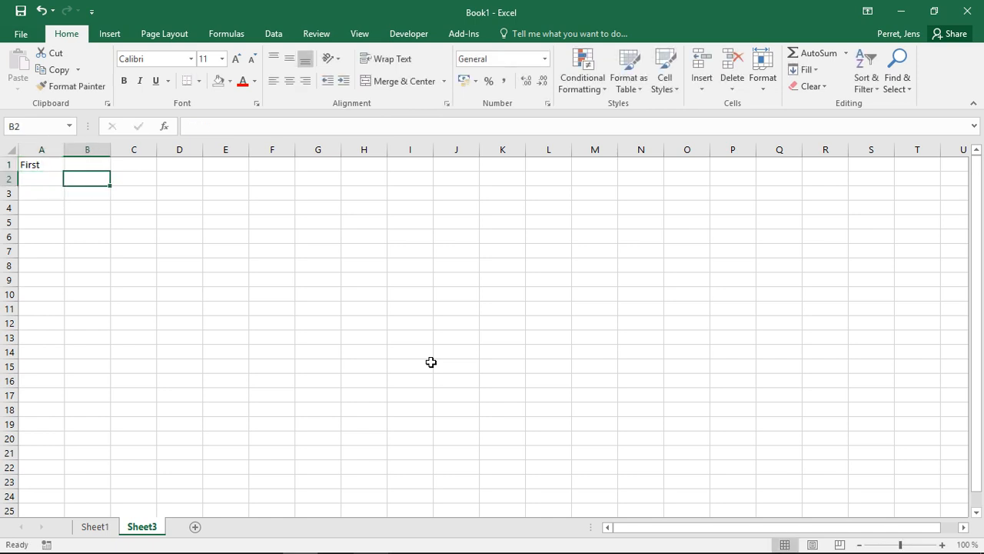
key(Up)
text(Sec)
key(BackSpace)
key(BackSpace)
key(BackSpace)
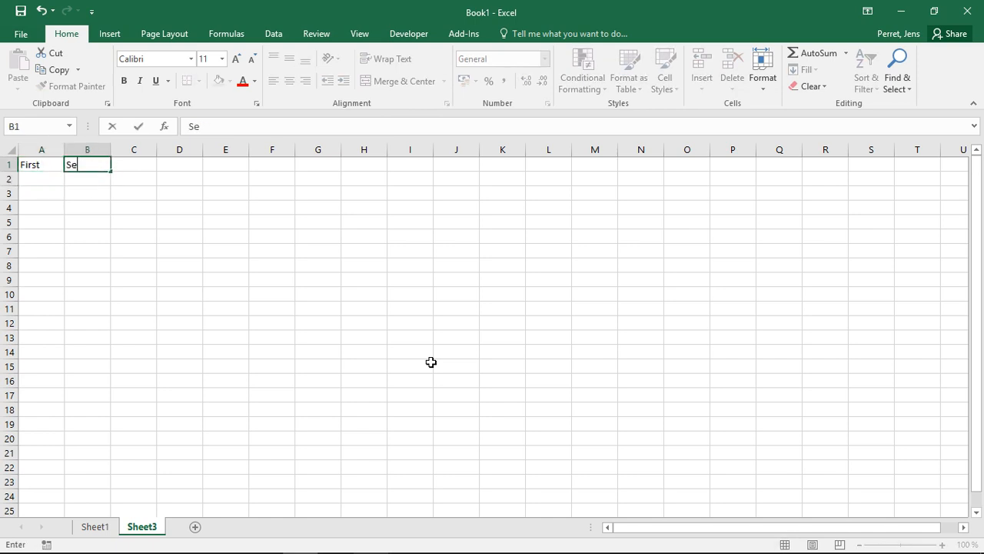
text(Last)
key(Return)
Fill in the first student's first name in cell A2 and last name in cell B2
key(Left)
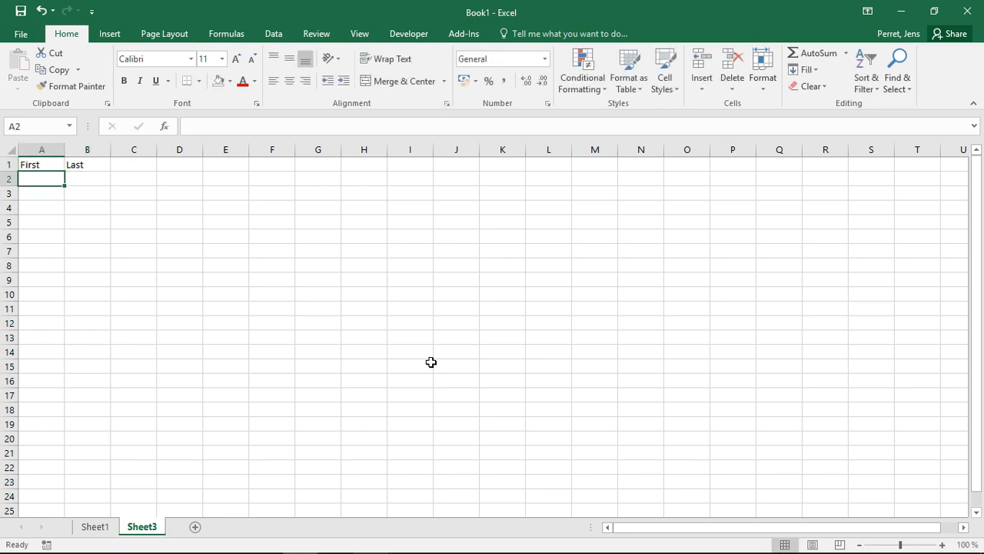
text(Hans)
key(Right)
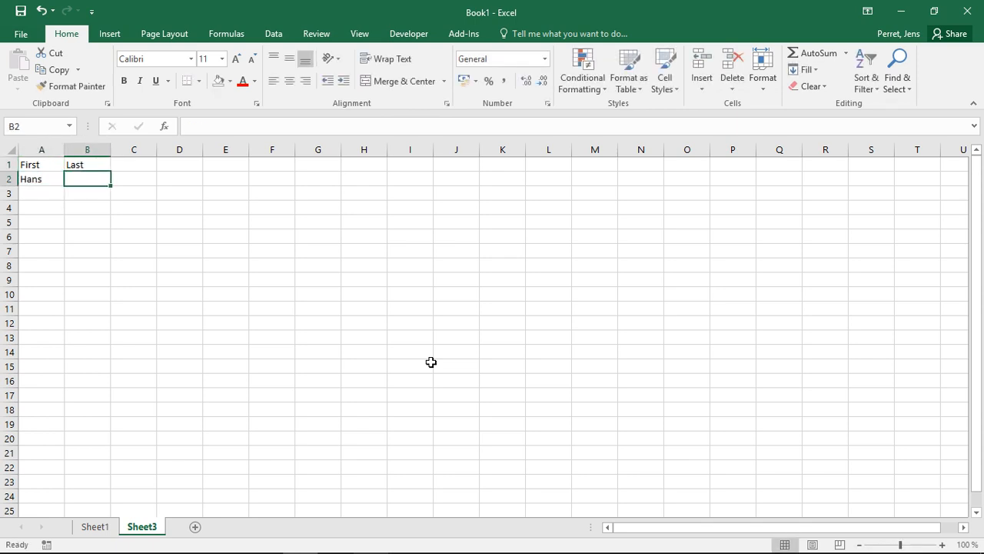
text(Hanson)
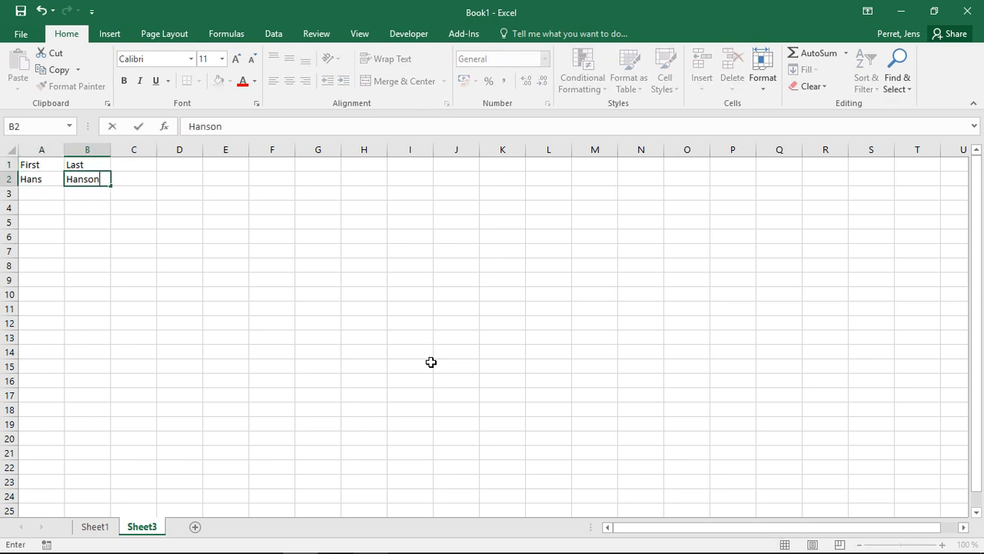
key(Return)
Enter the column header "Student ID" in cell C1
key(Right)
key(Up)
key(Up)
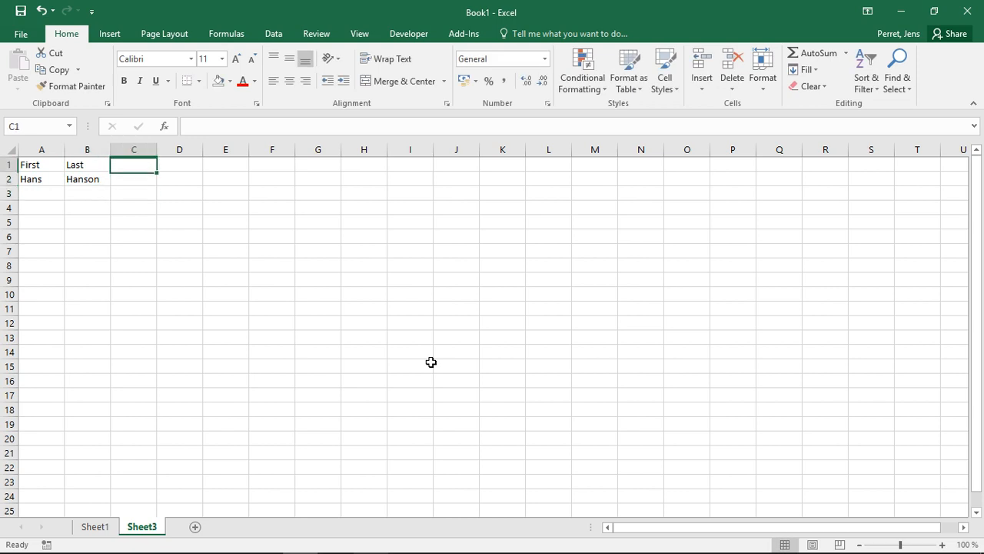
text(Stude)
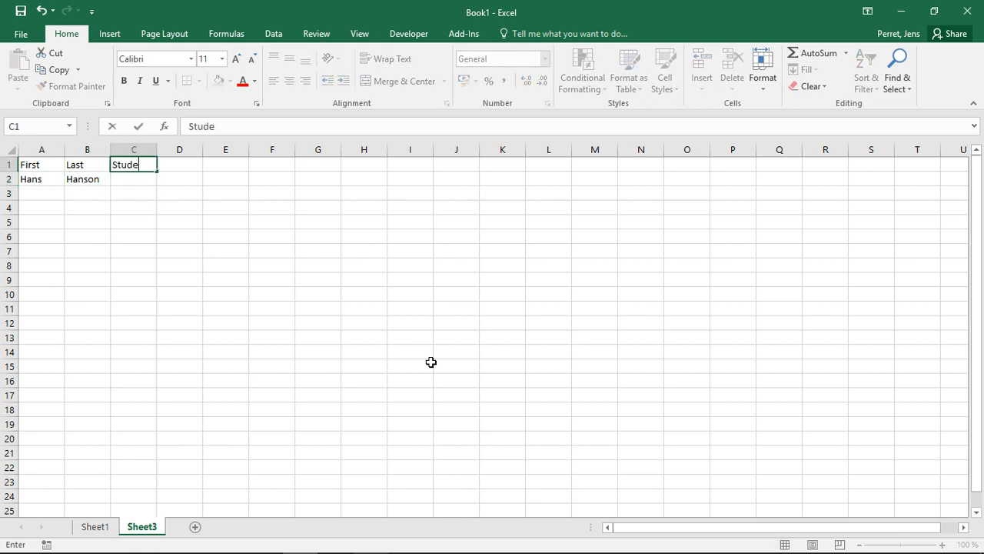
text(nt ID)
key(Return)
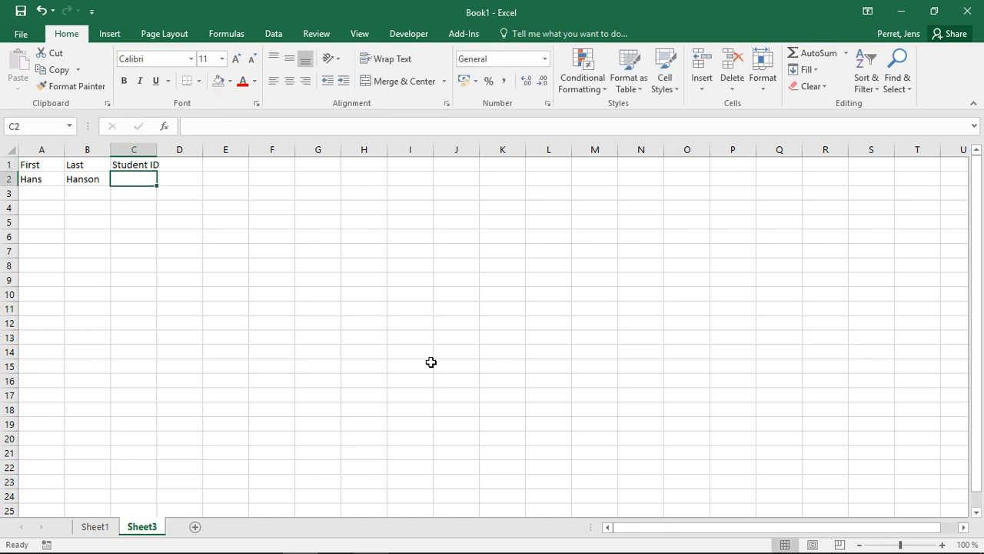
Enter the first student's ID in cell C2, made of a two-digit year, the initials and a three-digit number
text(18)
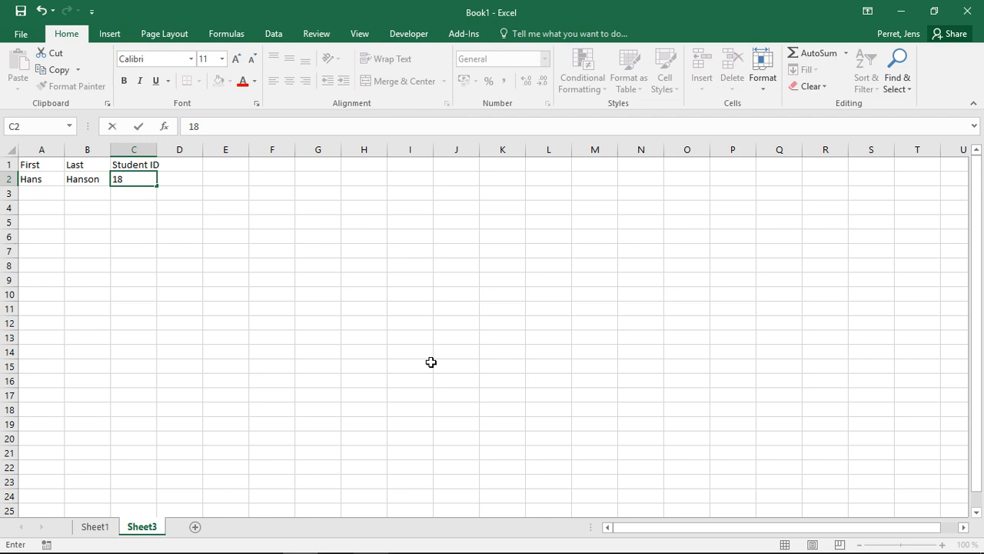
text(HH001)
key(Return)
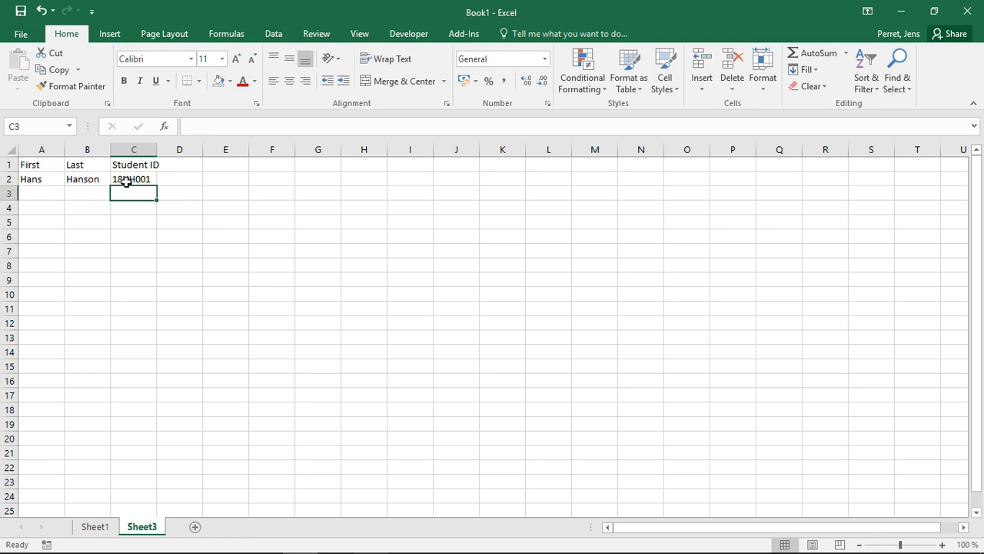
Extract the first two characters of the student ID in cell D2 with the formula =LEFT(C2;2)
click(100, 181)
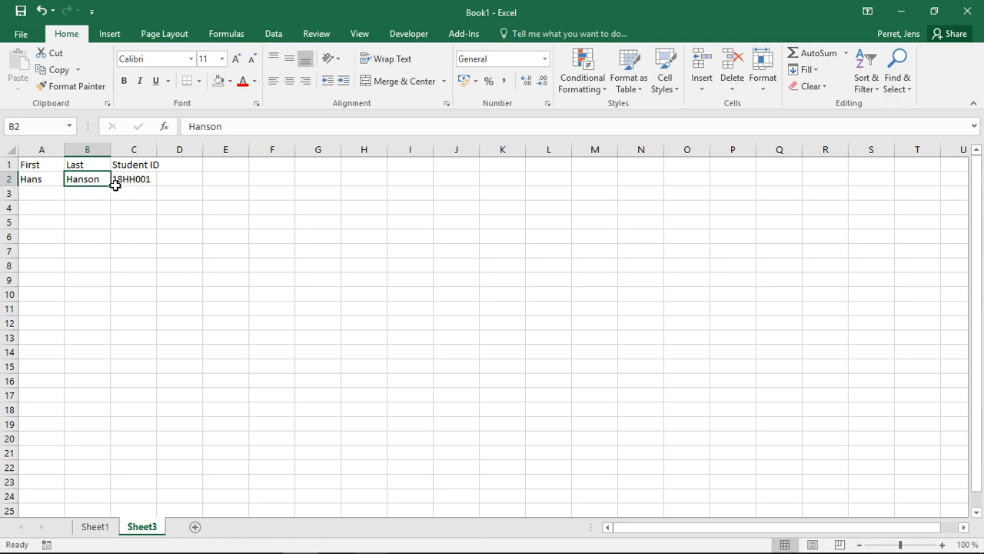
click(176, 180)
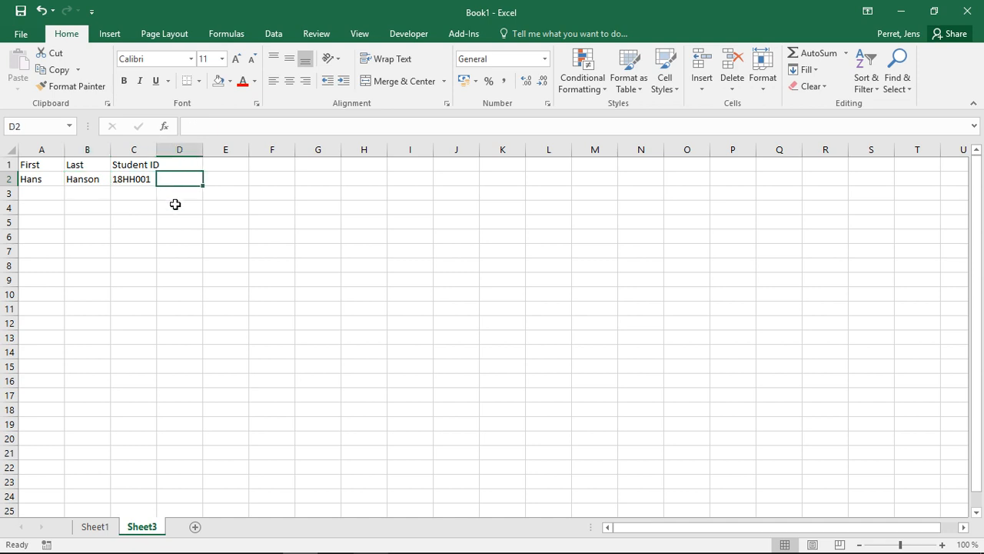
text(=)
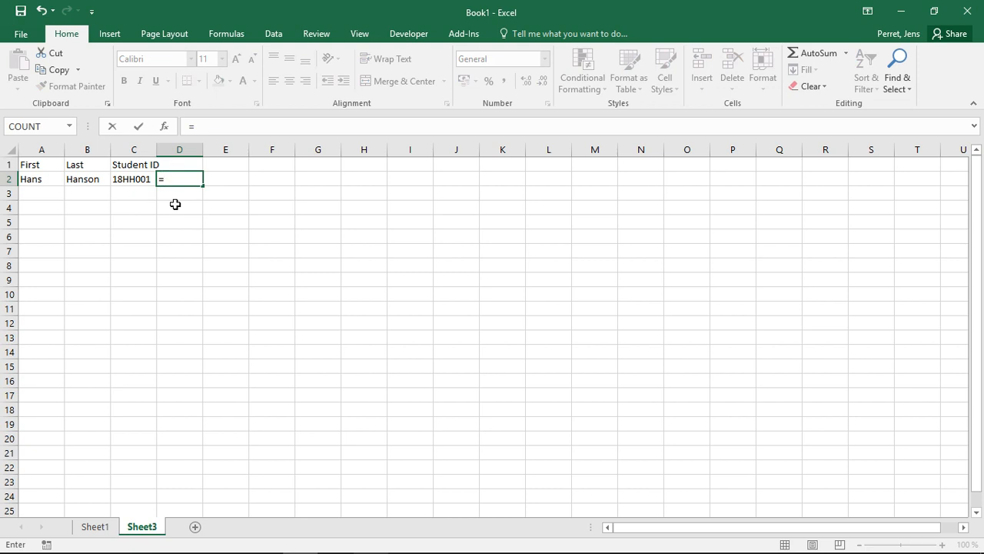
text(lef)
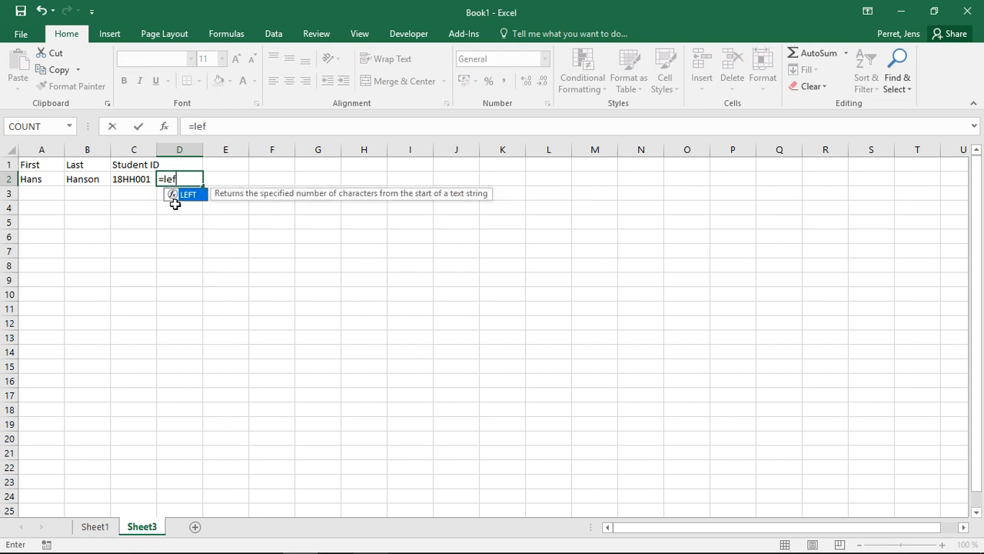
text(t()
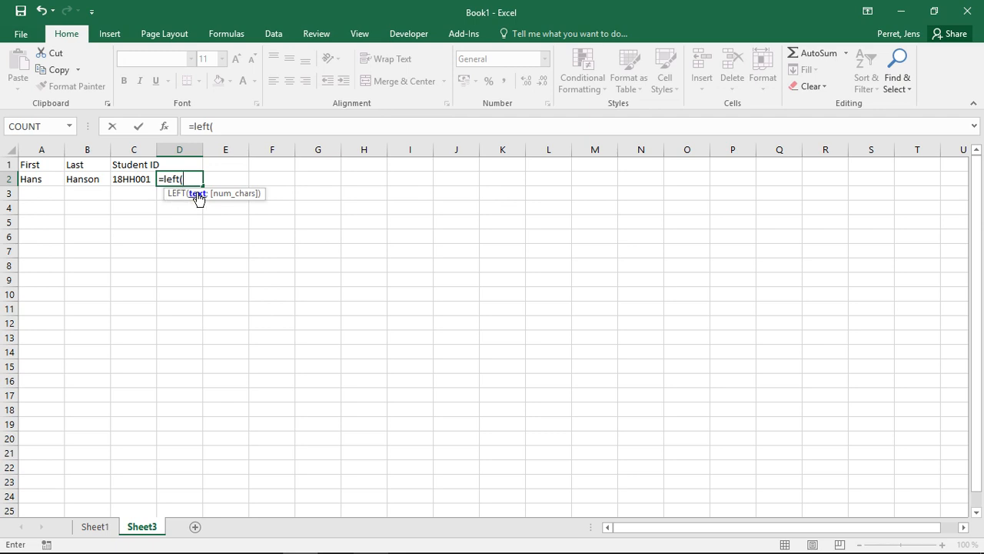
click(139, 178)
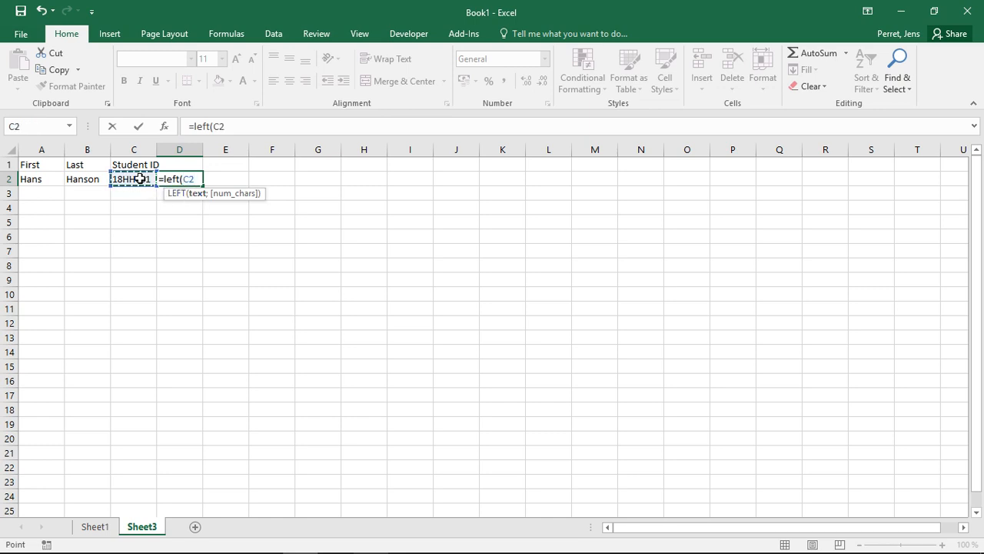
text(;)
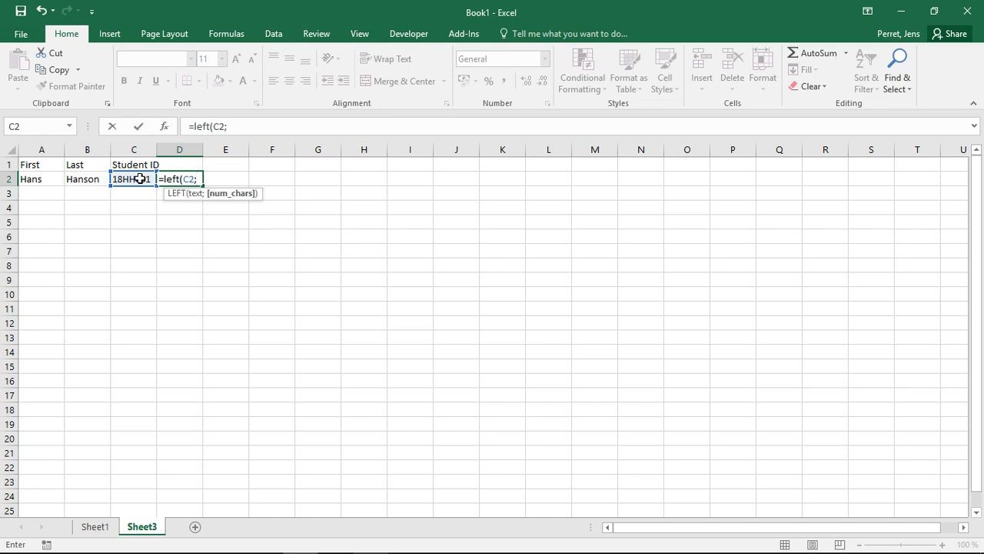
text(2))
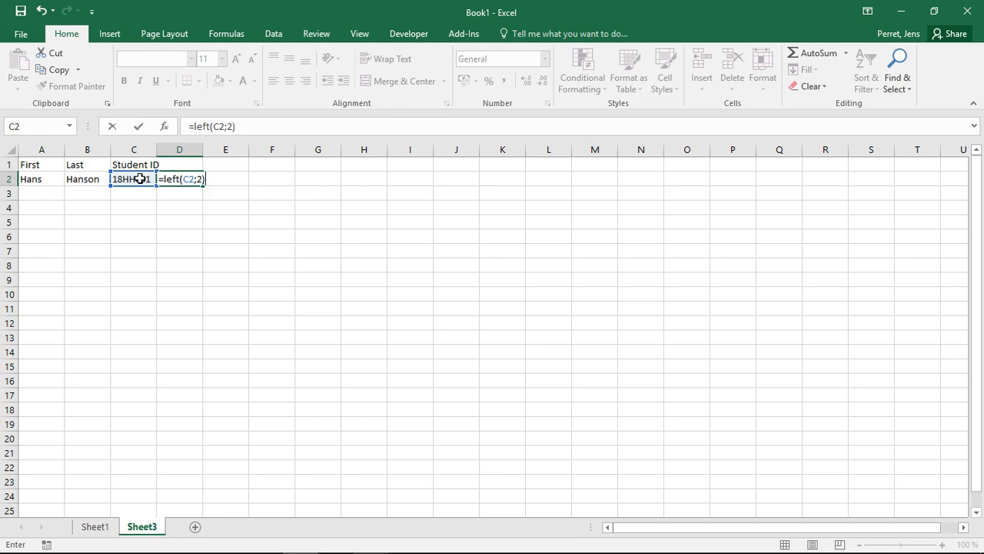
key(Return)
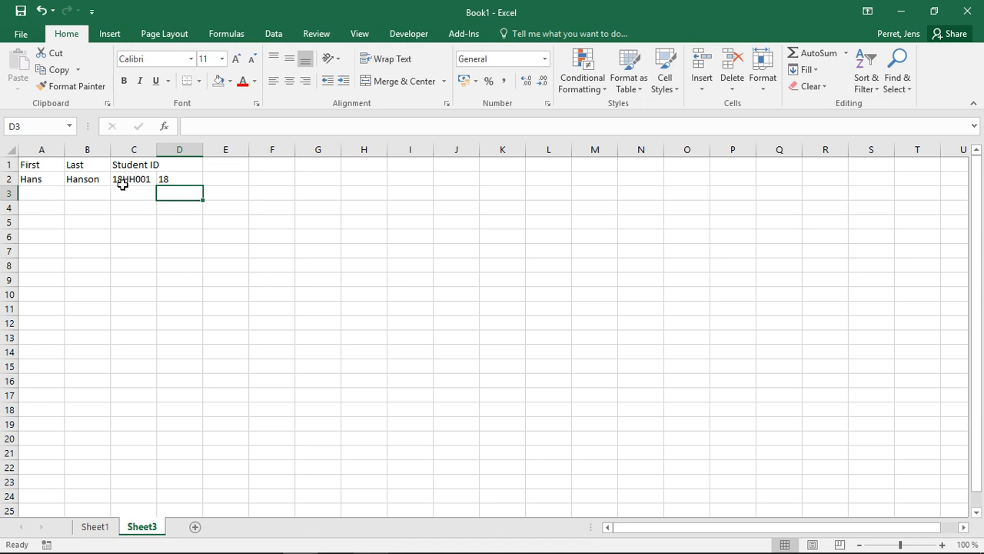
Fill in the second student's first name, last name and student ID in cells A3 to C3, using the same ID format
click(49, 192)
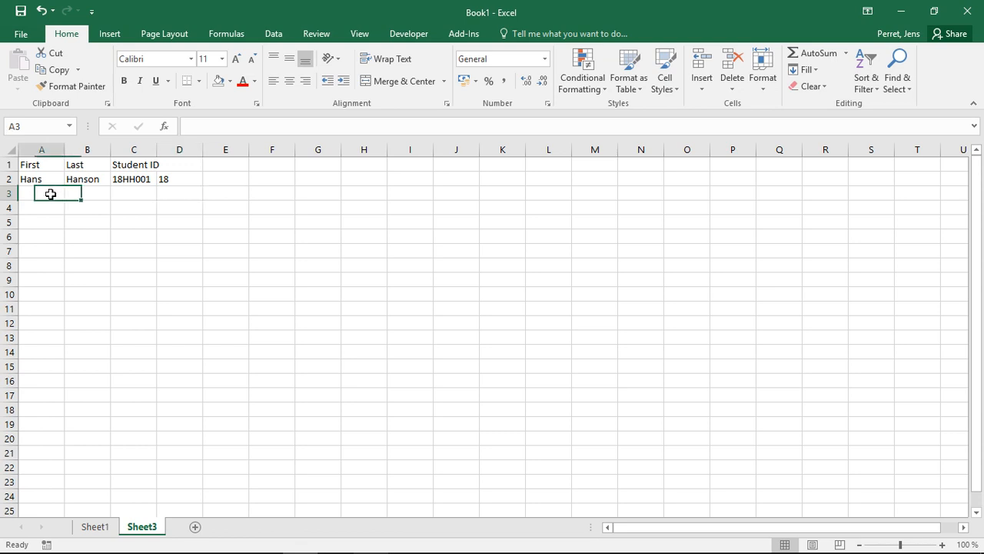
text(Karl)
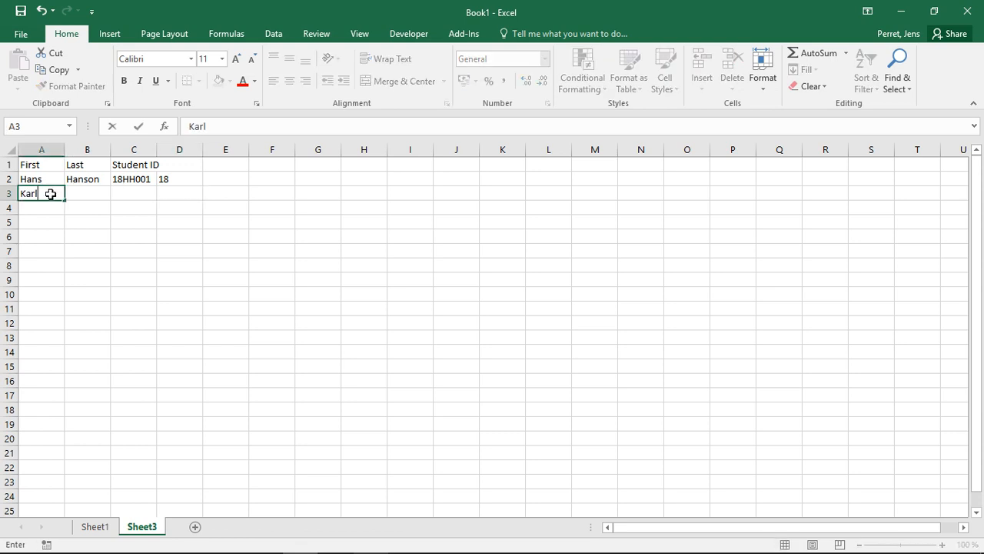
key(Tab)
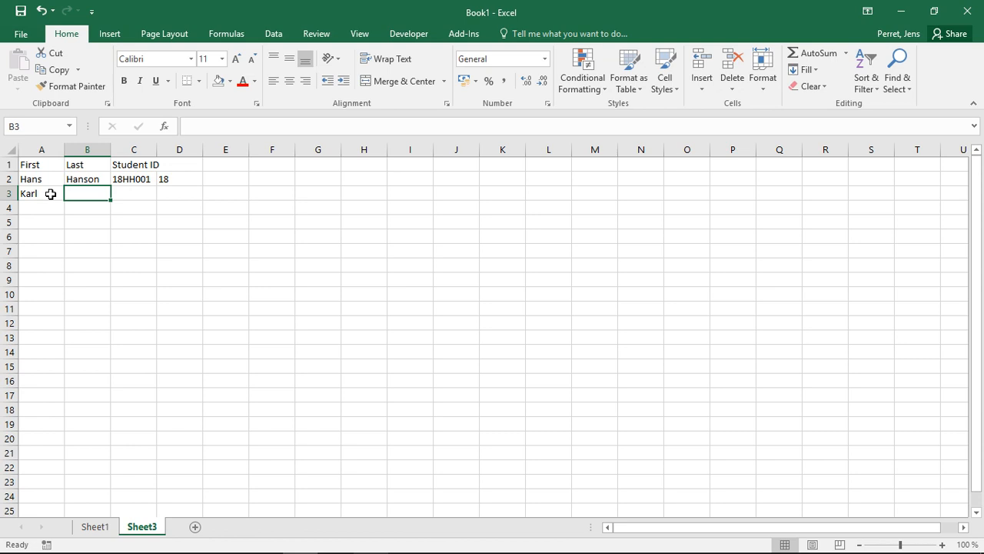
text(Karl)
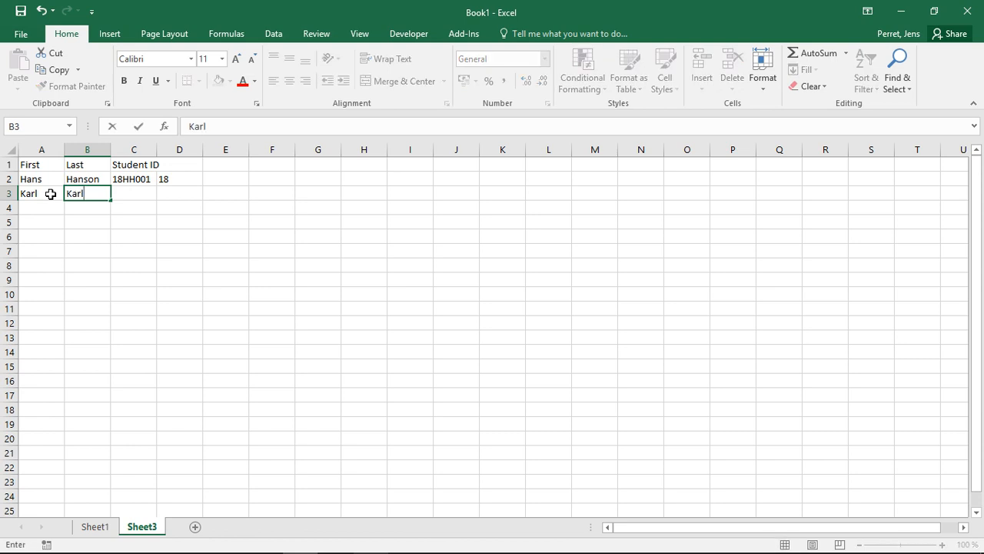
text(son)
key(Tab)
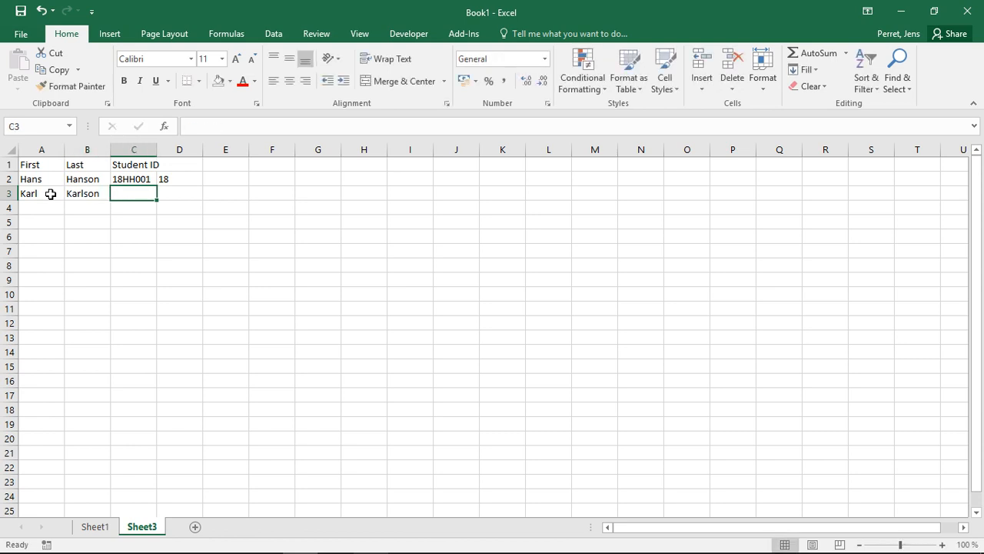
text(17)
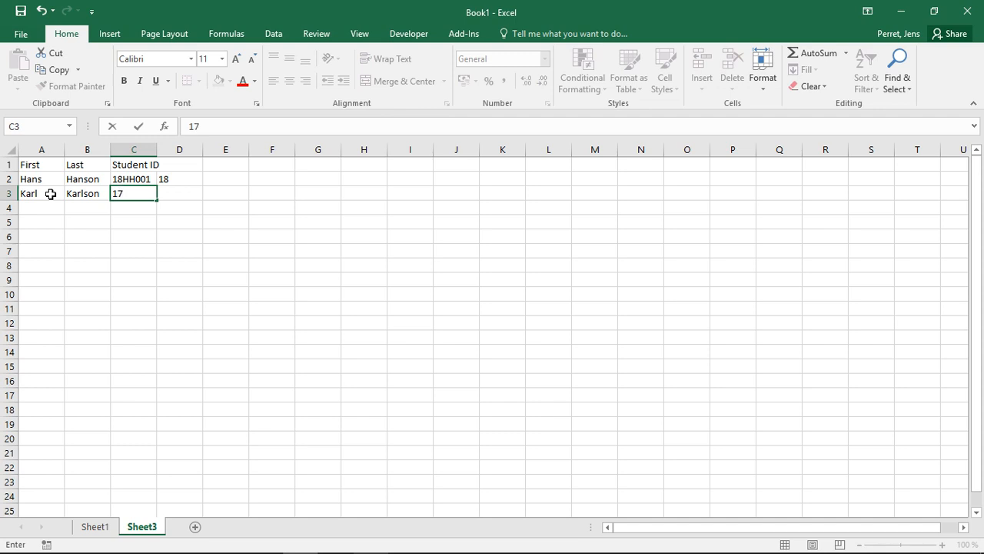
text(KK015)
key(Return)
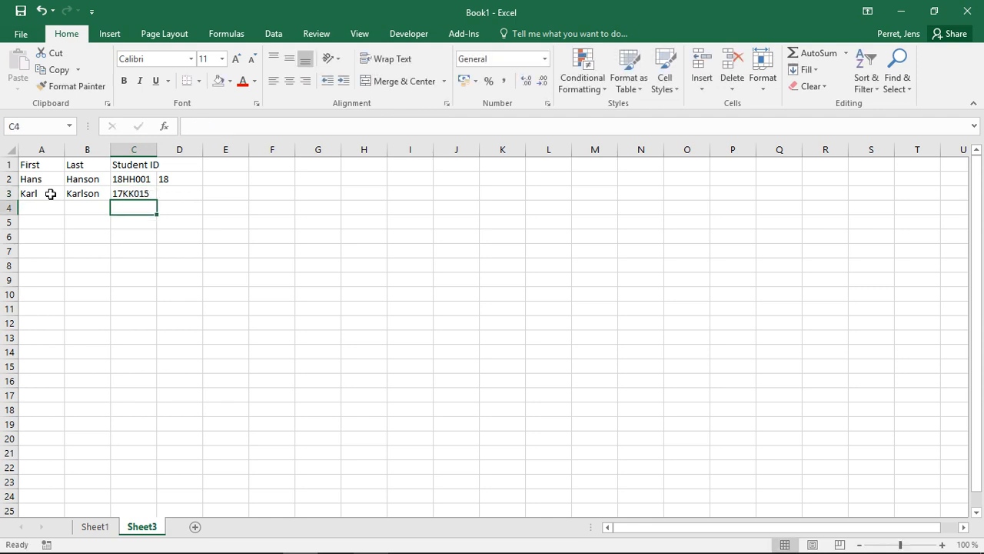
Extract the last three characters of the second student's ID in cell D3 with the formula =RIGHT(C3;3)
key(Up)
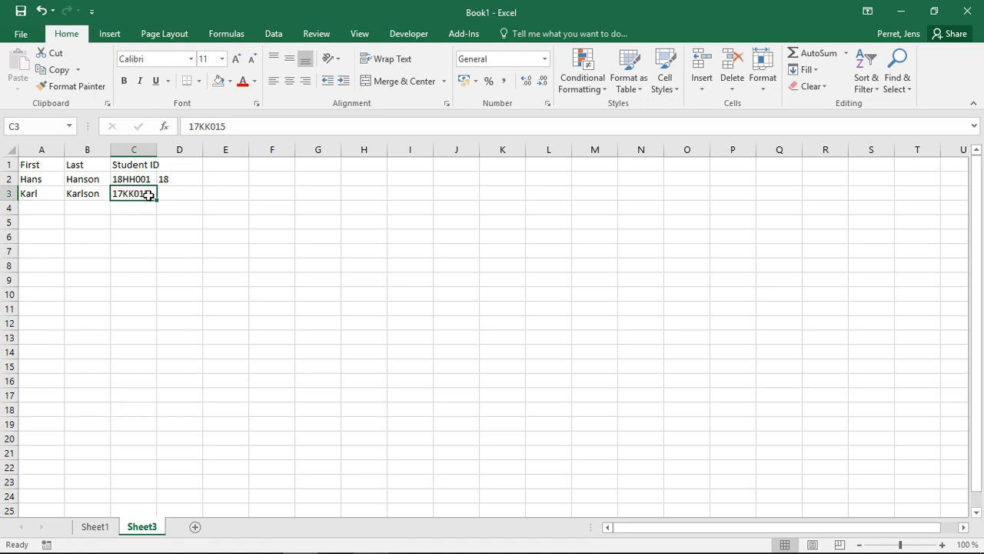
click(183, 192)
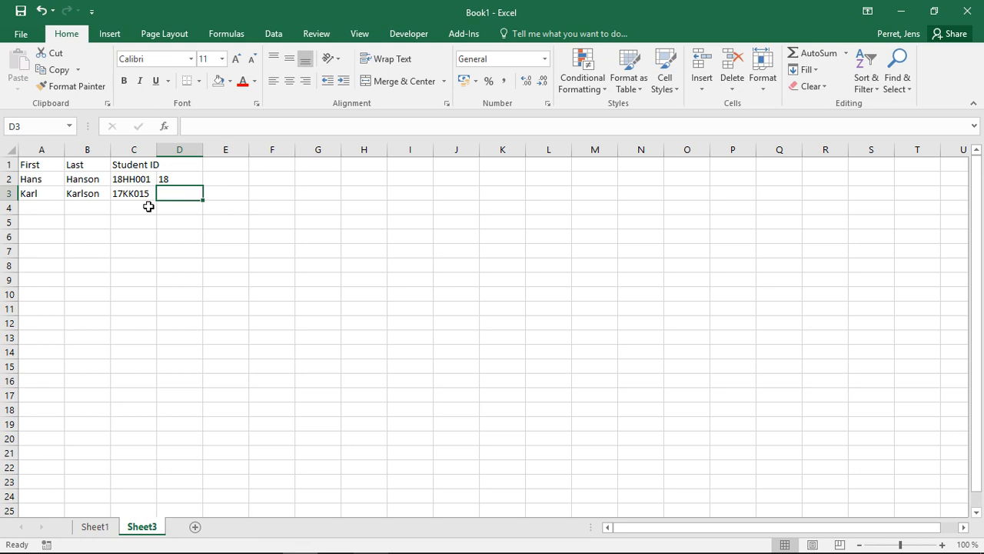
text(=)
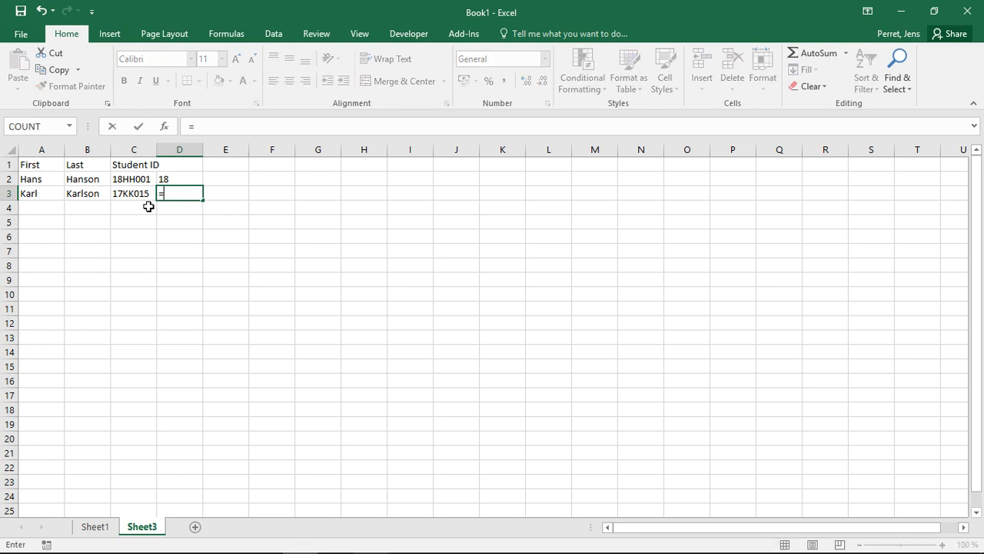
text(RIGHT()
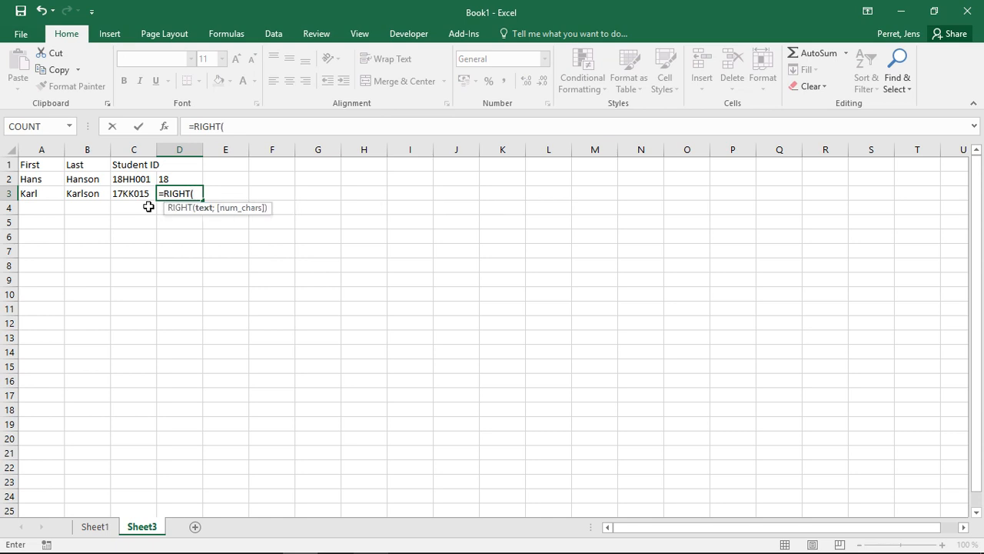
click(149, 202)
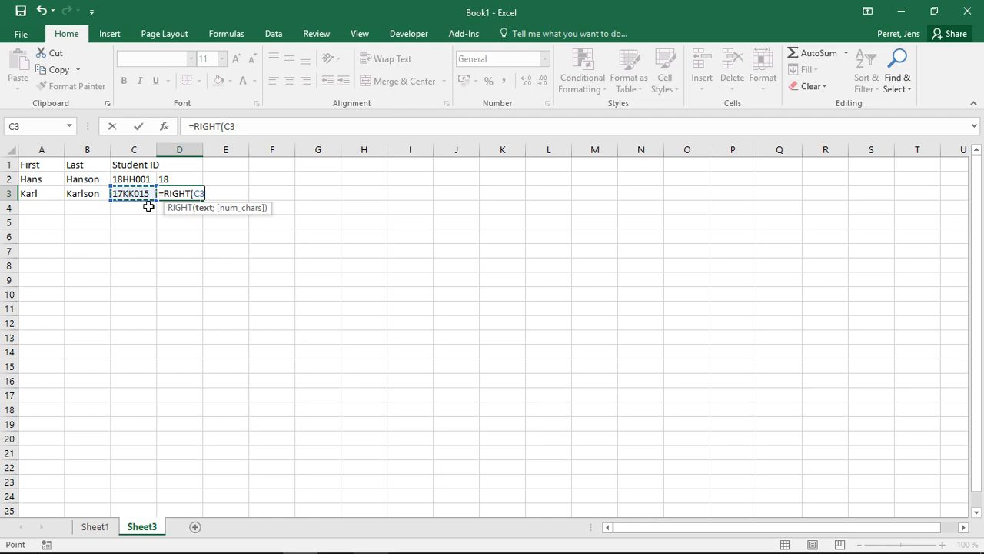
text(;)
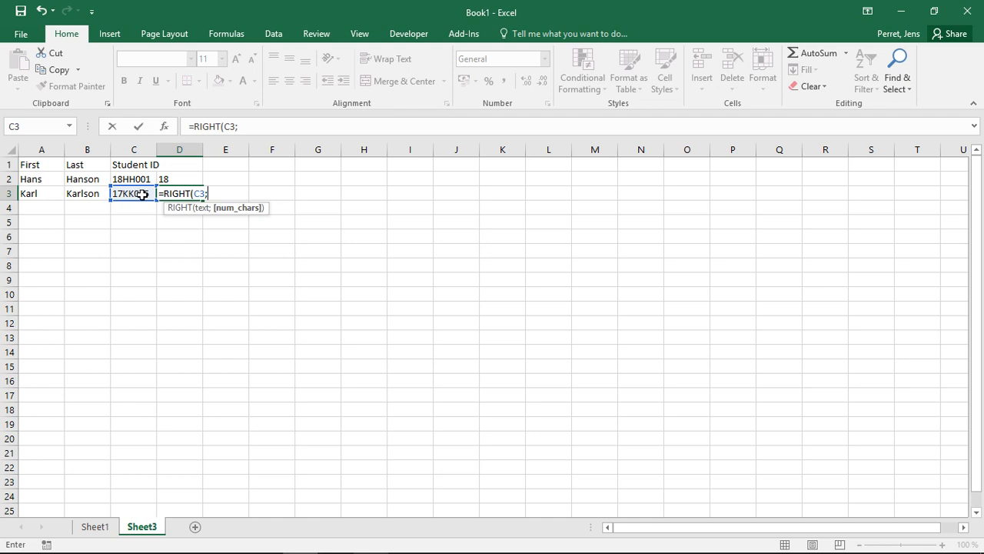
text(3))
key(Return)
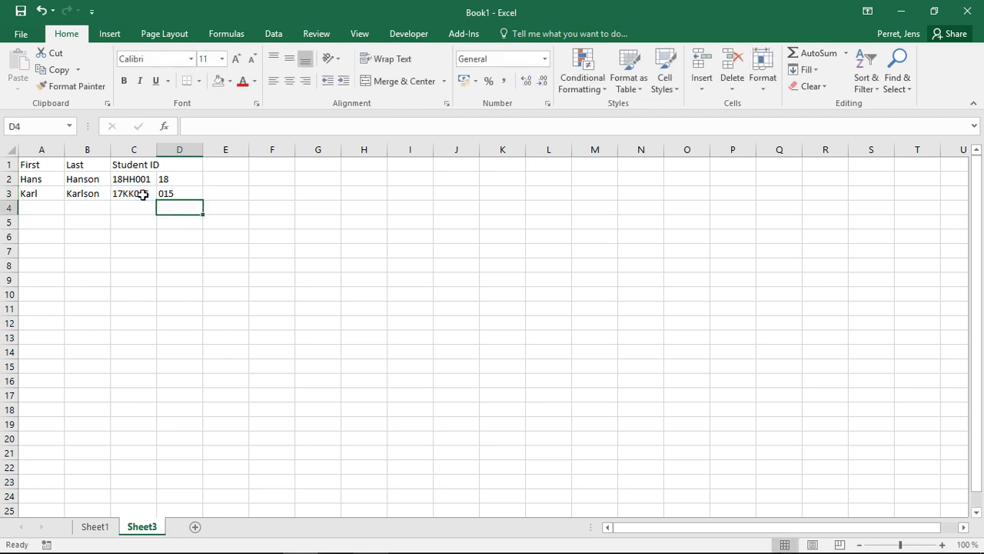
key(Return)
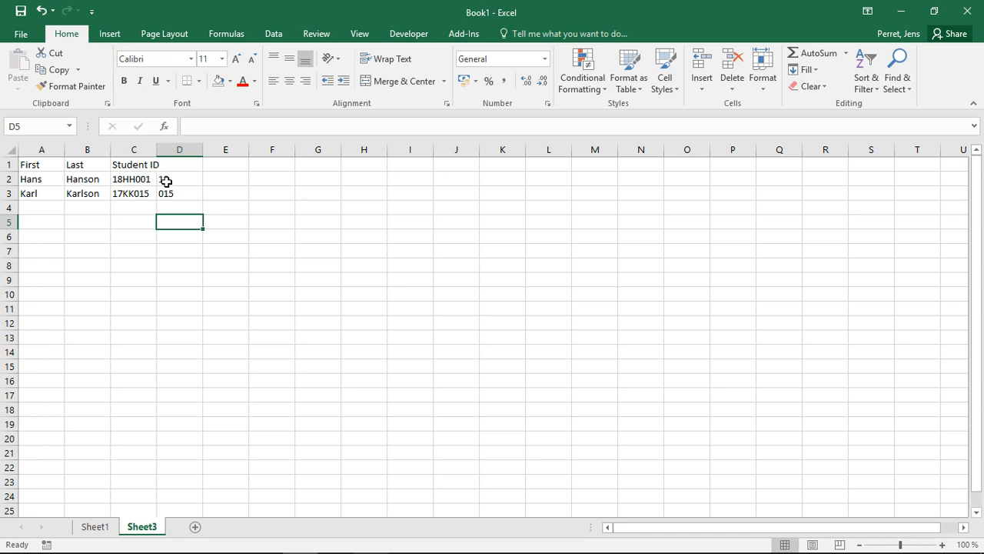
click(163, 181)
click(169, 194)
Write a formula in cell E2 that takes the first four characters of the student ID: =LEFT(C2;4)
click(215, 179)
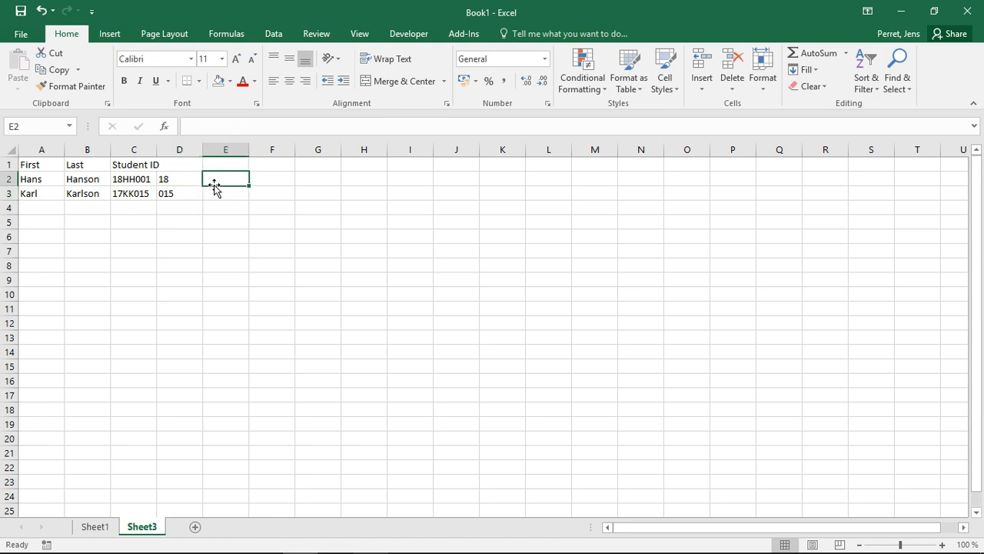
text(=)
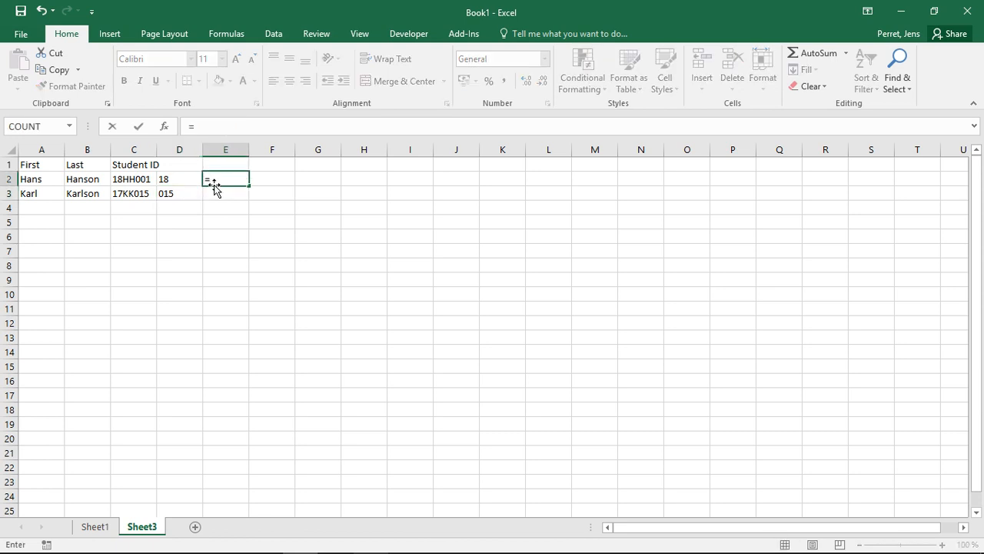
text(left()
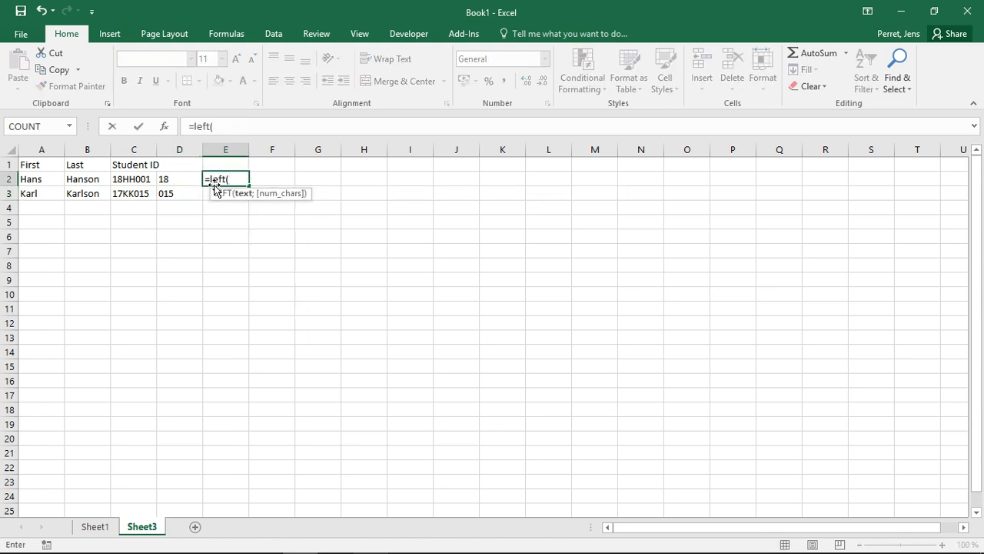
click(142, 181)
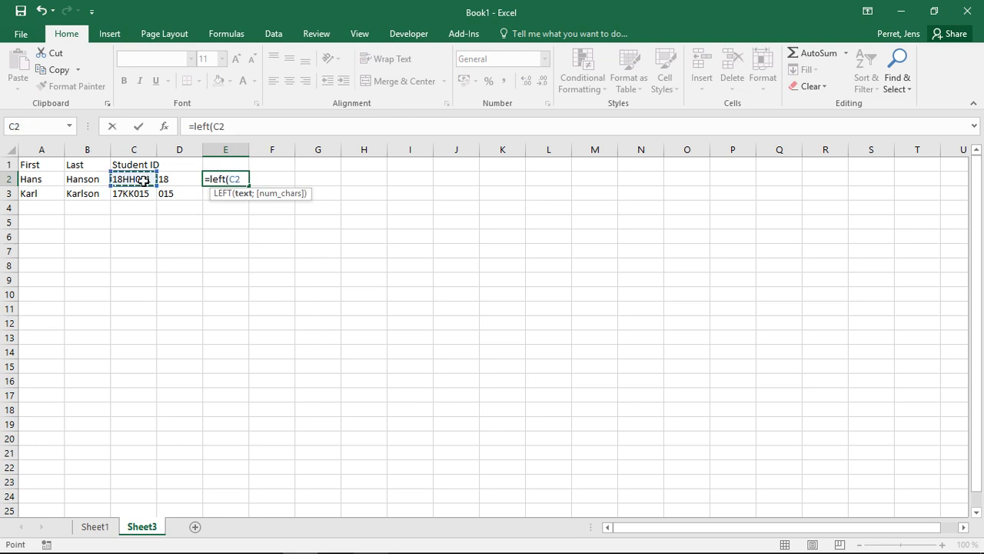
text(;4)
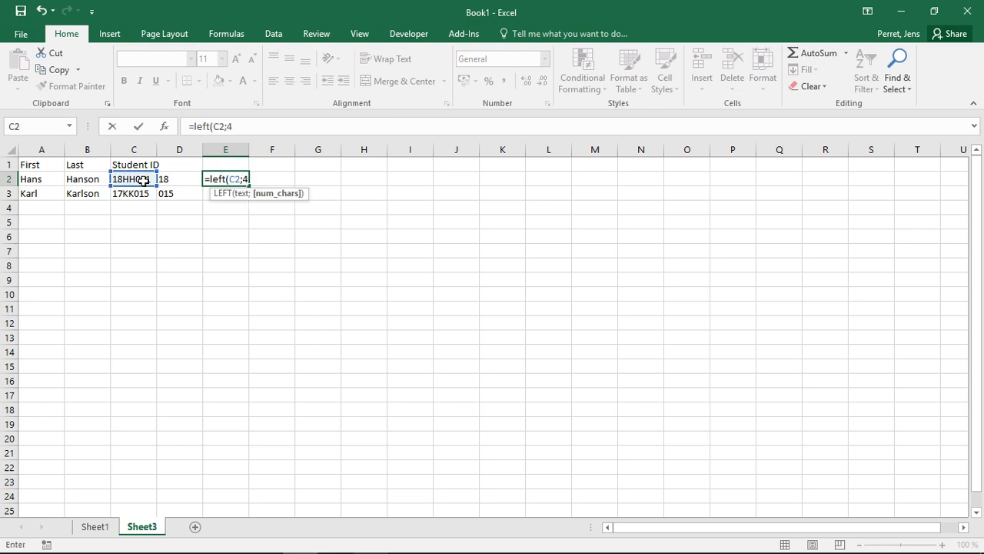
text())
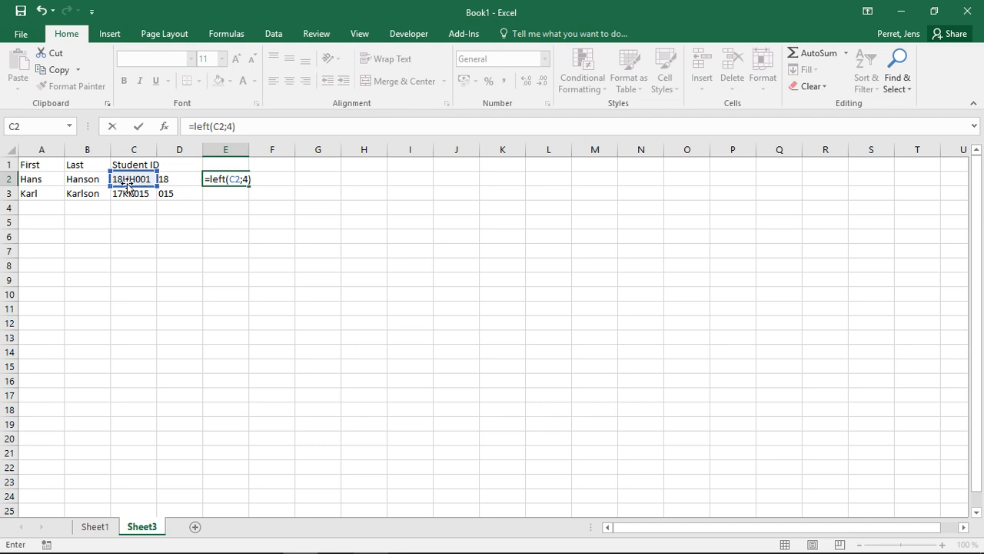
Nest the LEFT expression in E2 inside RIGHT to extract only the initials: =RIGHT(LEFT(C2;4);2)
click(213, 179)
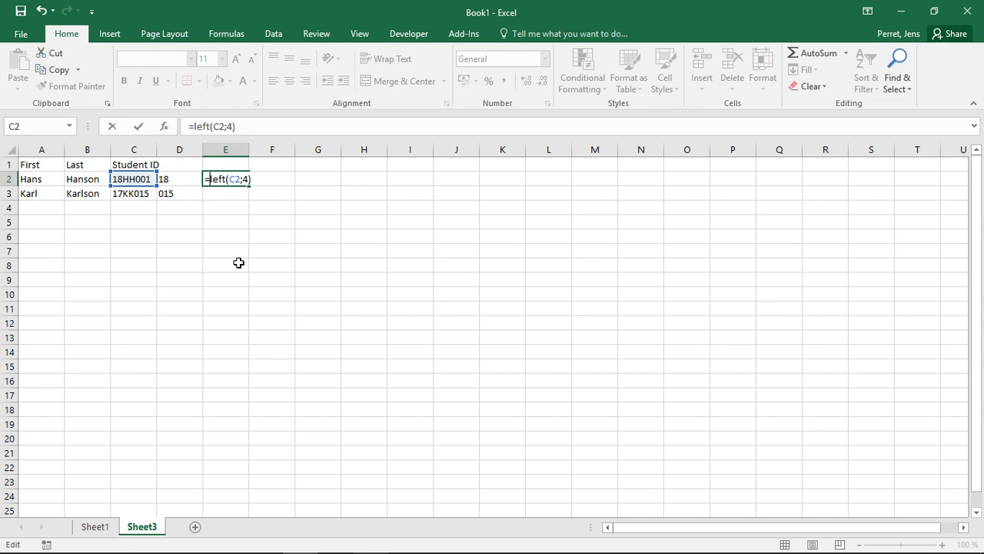
text(right()
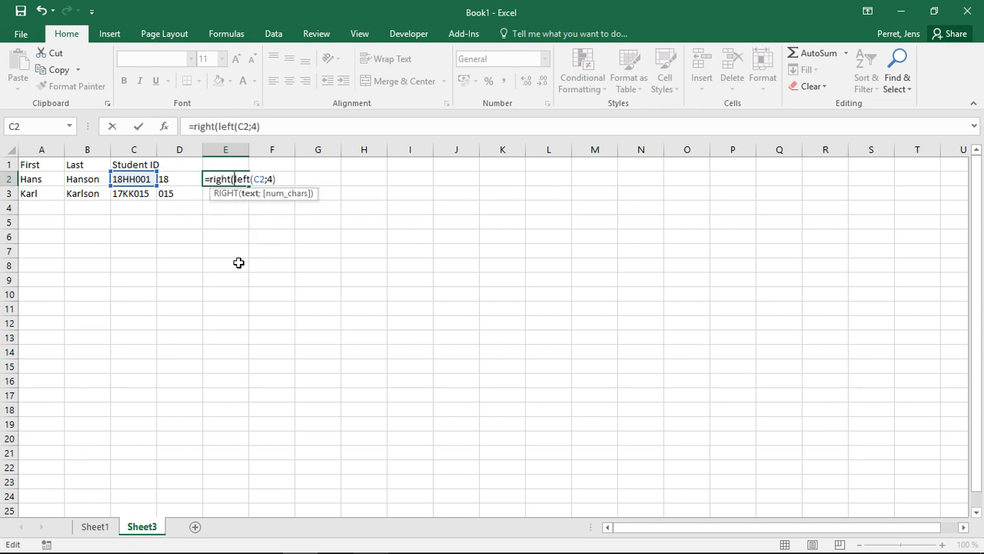
click(297, 126)
text(;)
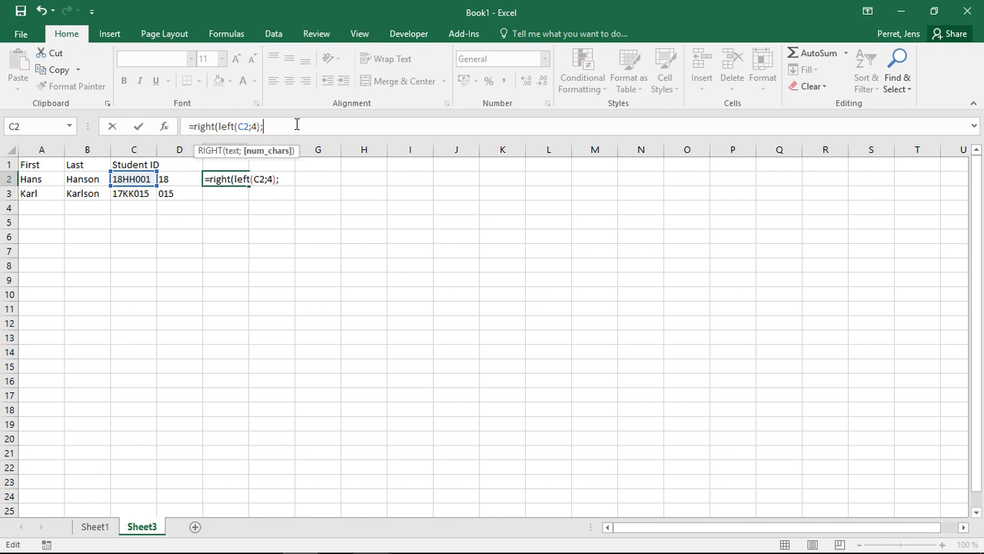
text(2))
key(Return)
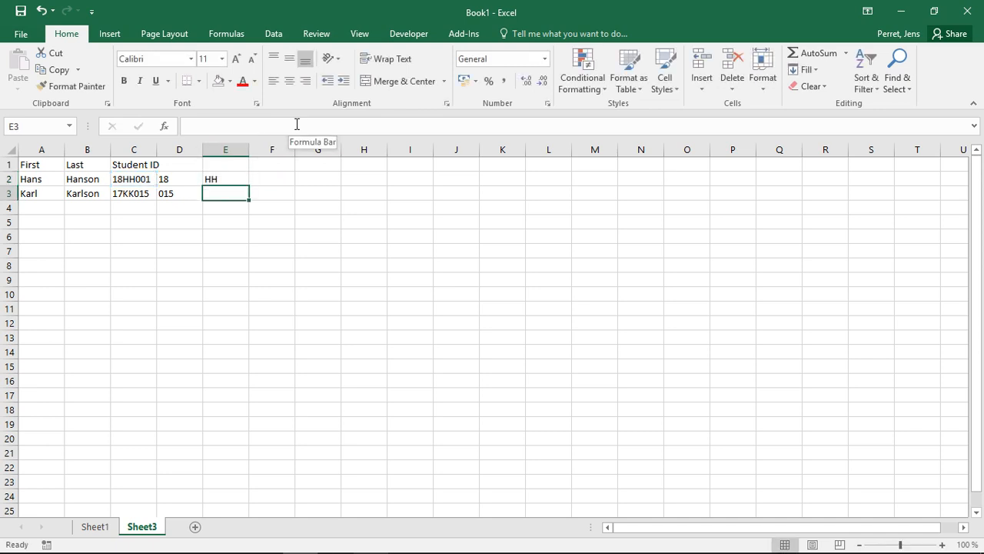
Fill the nested RIGHT and LEFT formula from cell E2 down to E3 for the second student
key(Up)
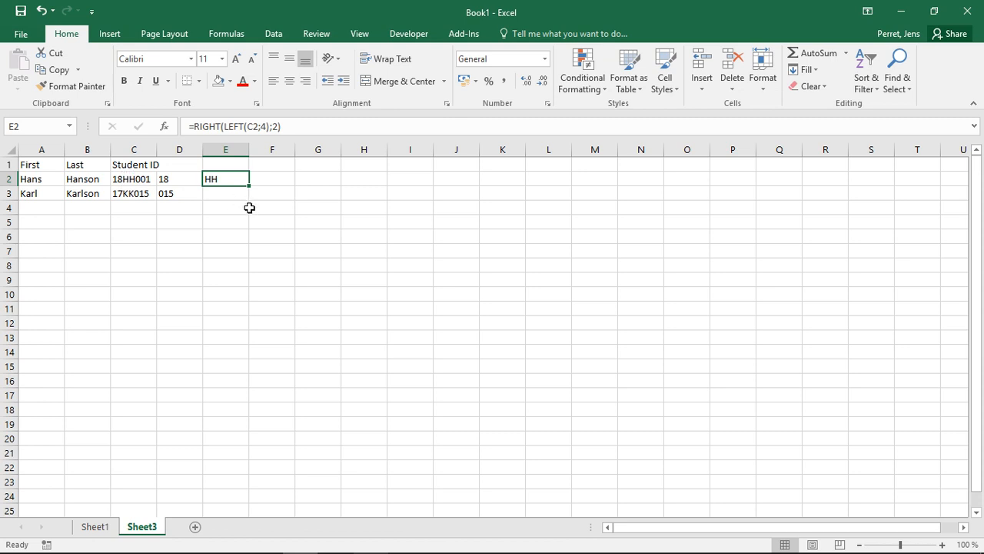
click(226, 193)
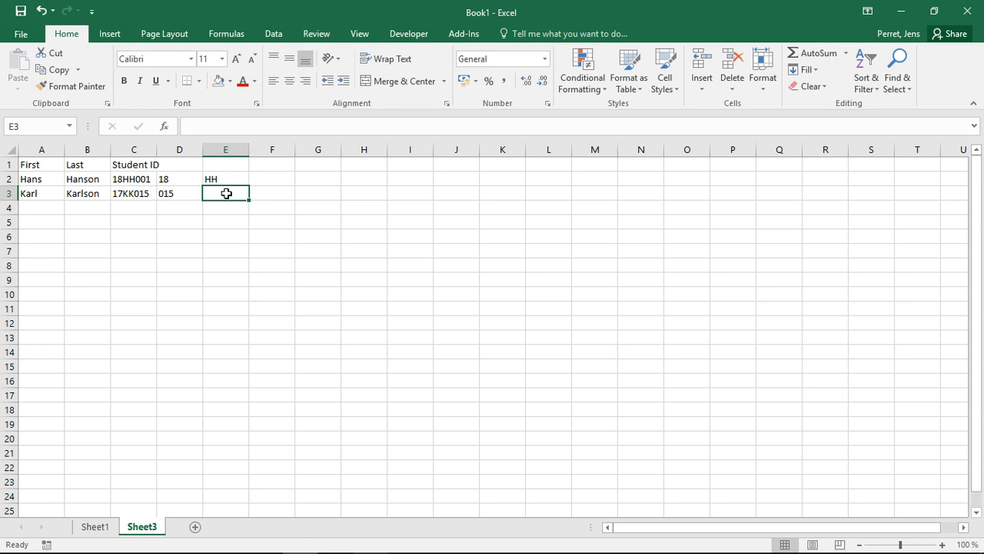
click(228, 180)
drag(249, 186, 251, 202)
click(240, 207)
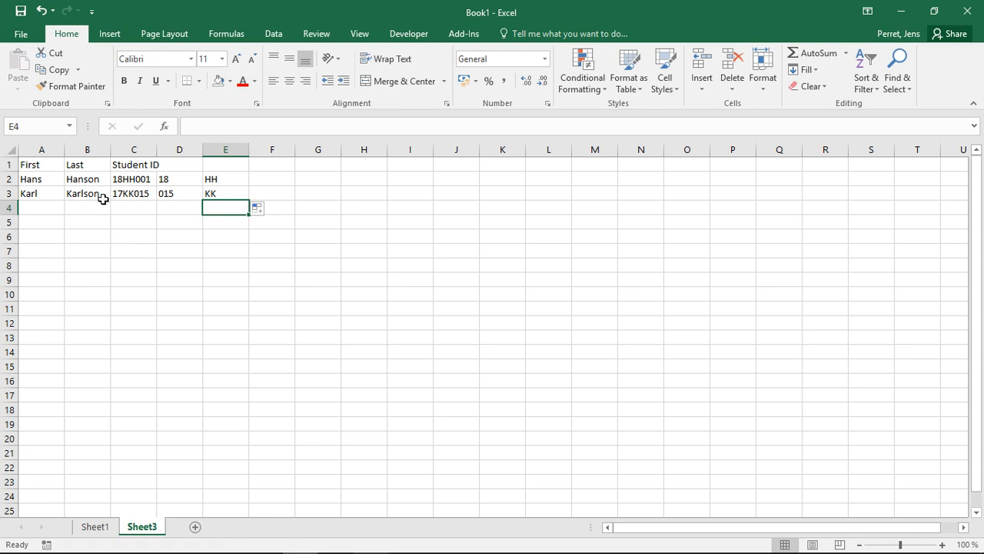
Review the student IDs in C2:C3 and compare them with the extraction formulas in columns E and D
click(146, 179)
click(144, 193)
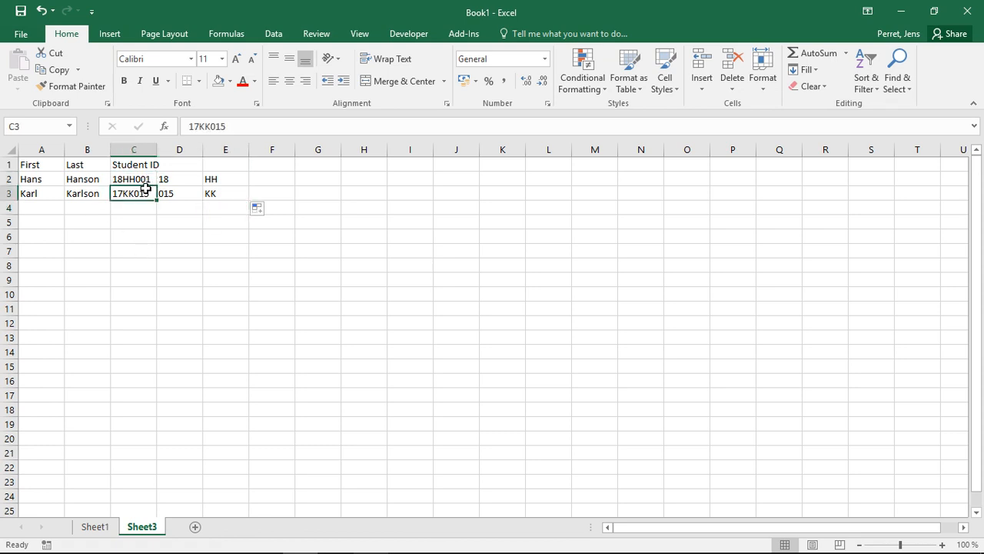
click(142, 180)
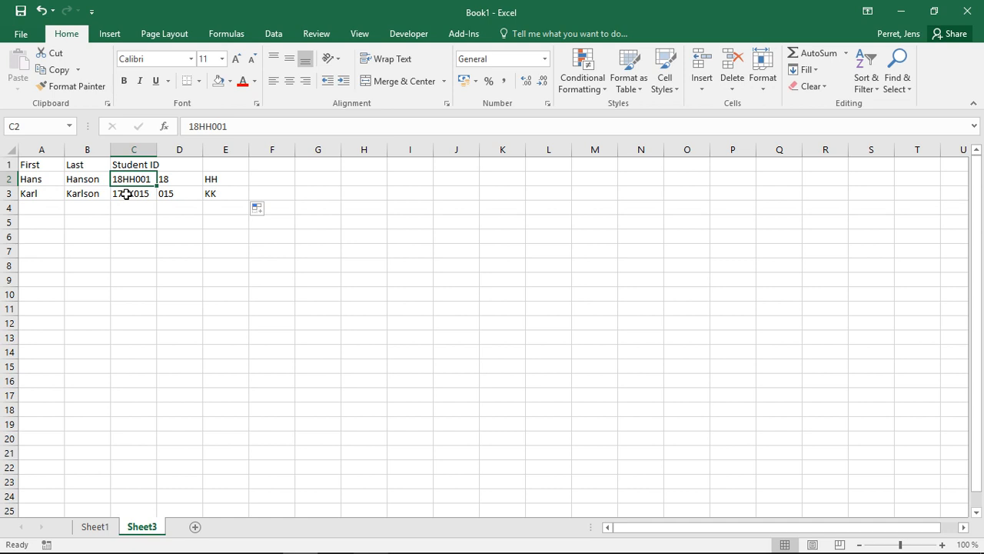
click(211, 179)
click(211, 192)
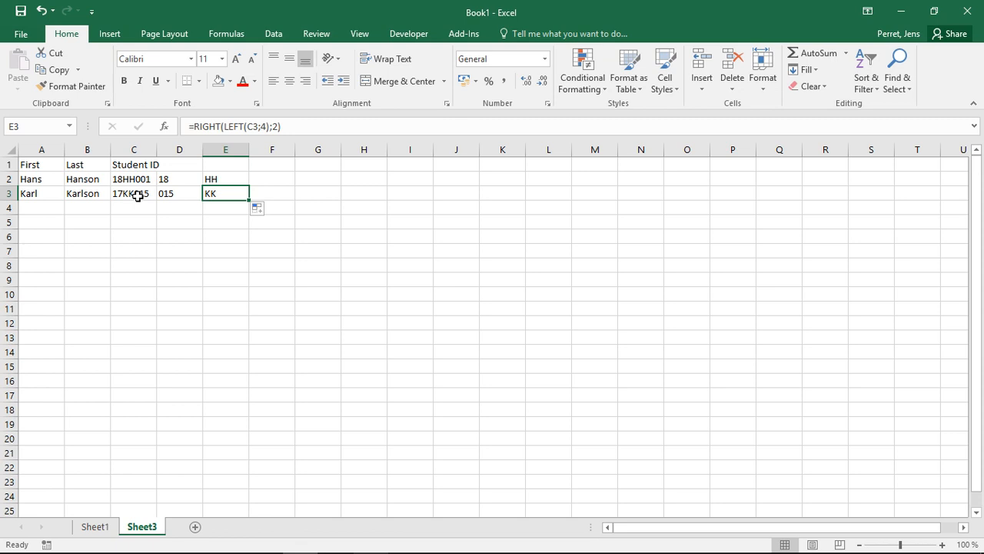
click(175, 179)
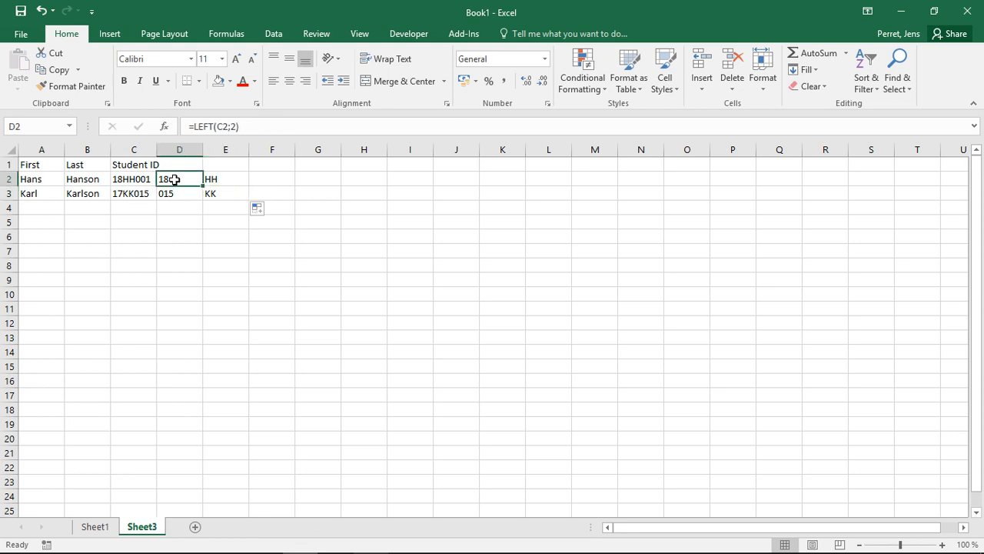
key(Down)
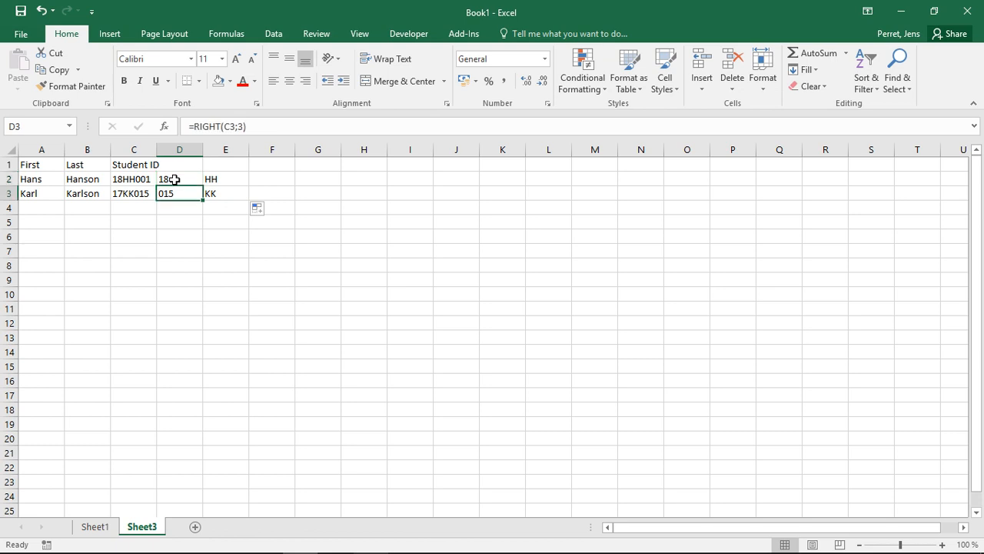